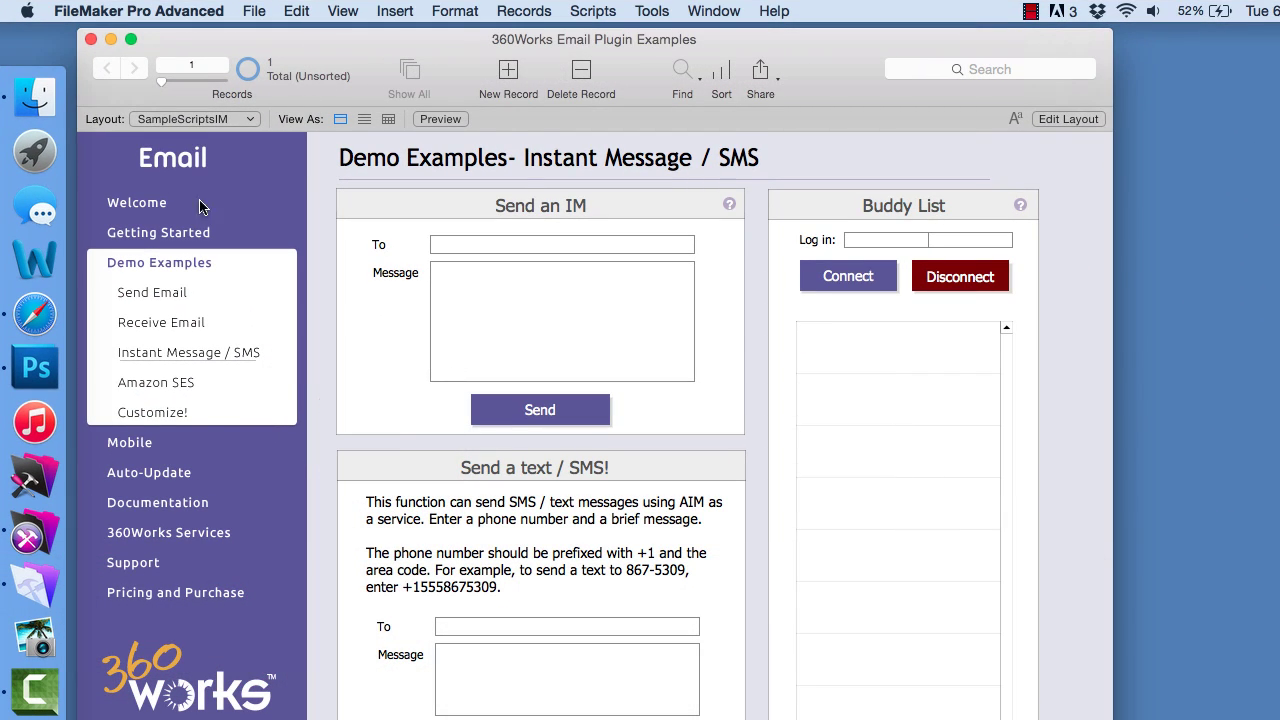
Step: Return to the 'Welcome to 360Works Email 2!' home page of the example file
click(200, 207)
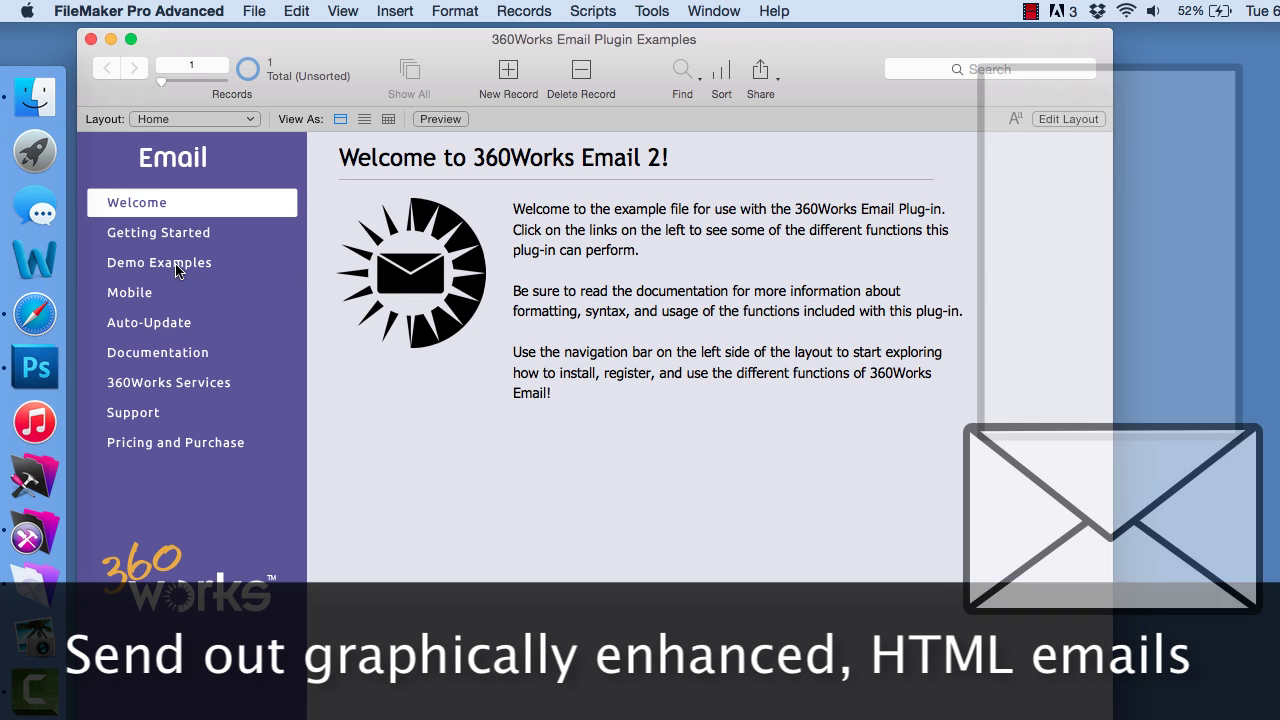
click(177, 265)
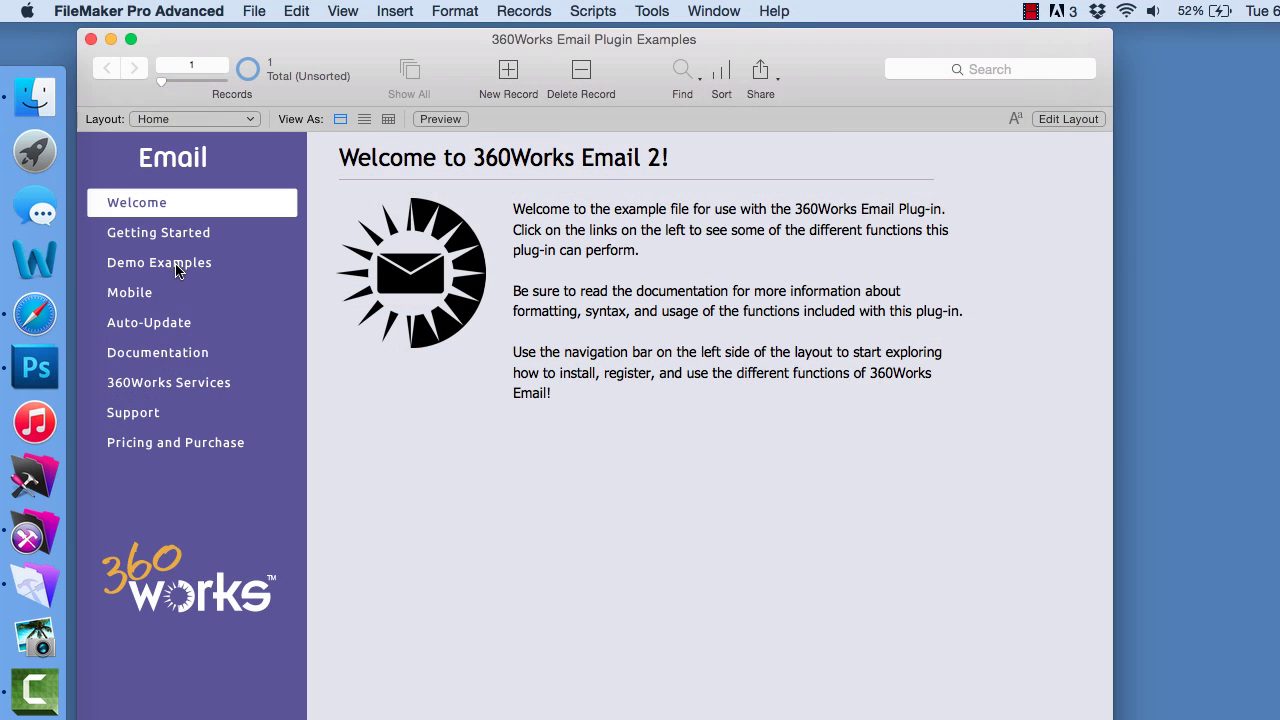
Step: Navigate through Demo Examples to the Instant Message / SMS demo page
click(175, 265)
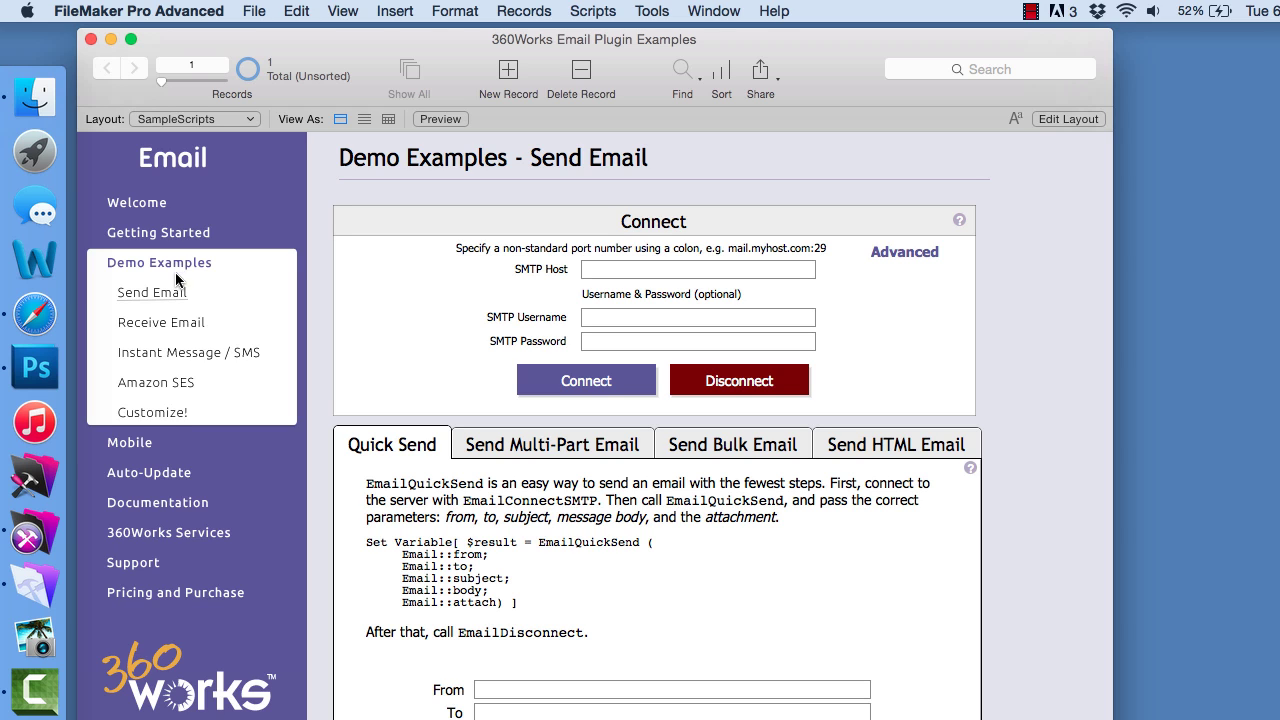
click(168, 358)
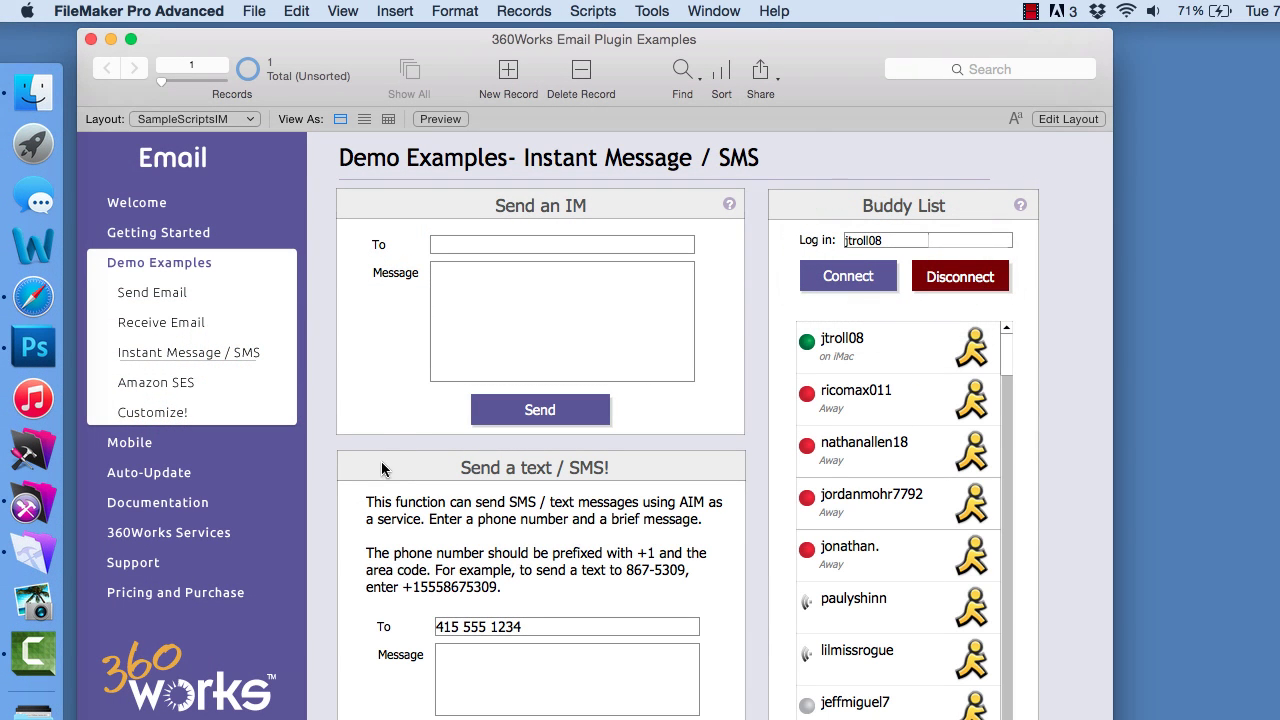
Step: Enter and commit the SMS message 'If you can read this then you are iamginary'
click(518, 652)
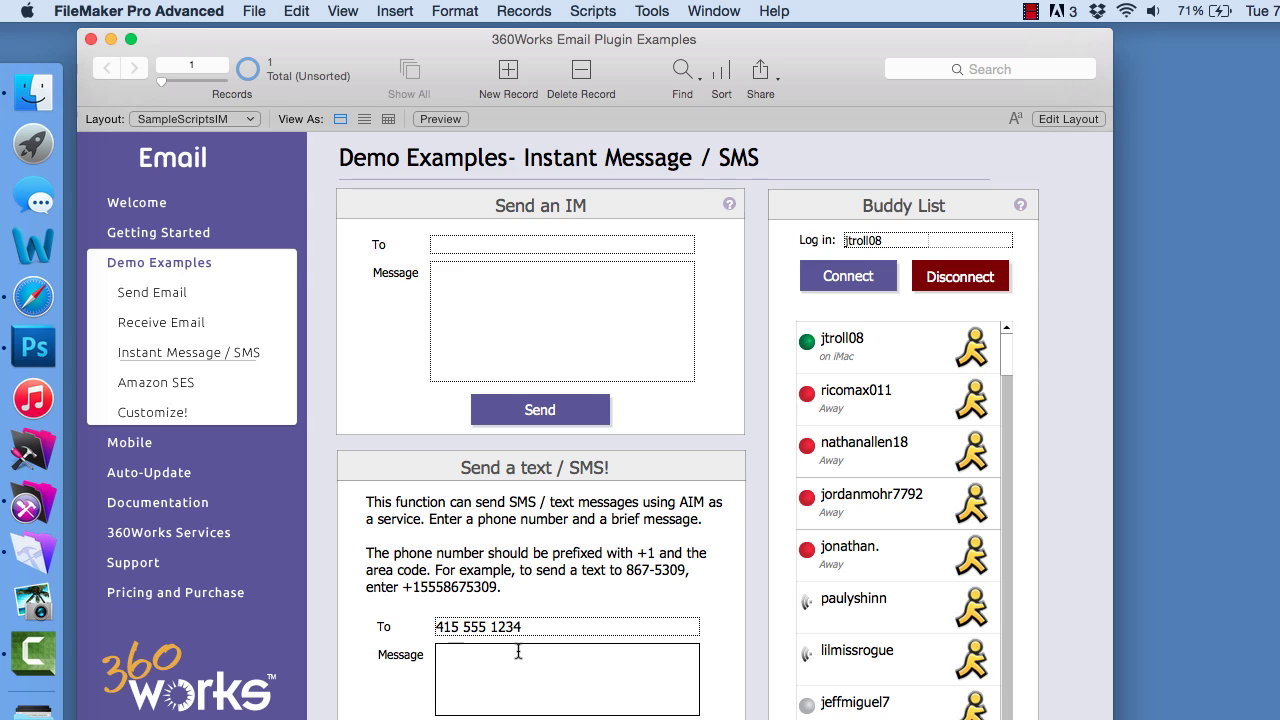
text(Ifyou can re)
text(ad this then )
text(you are )
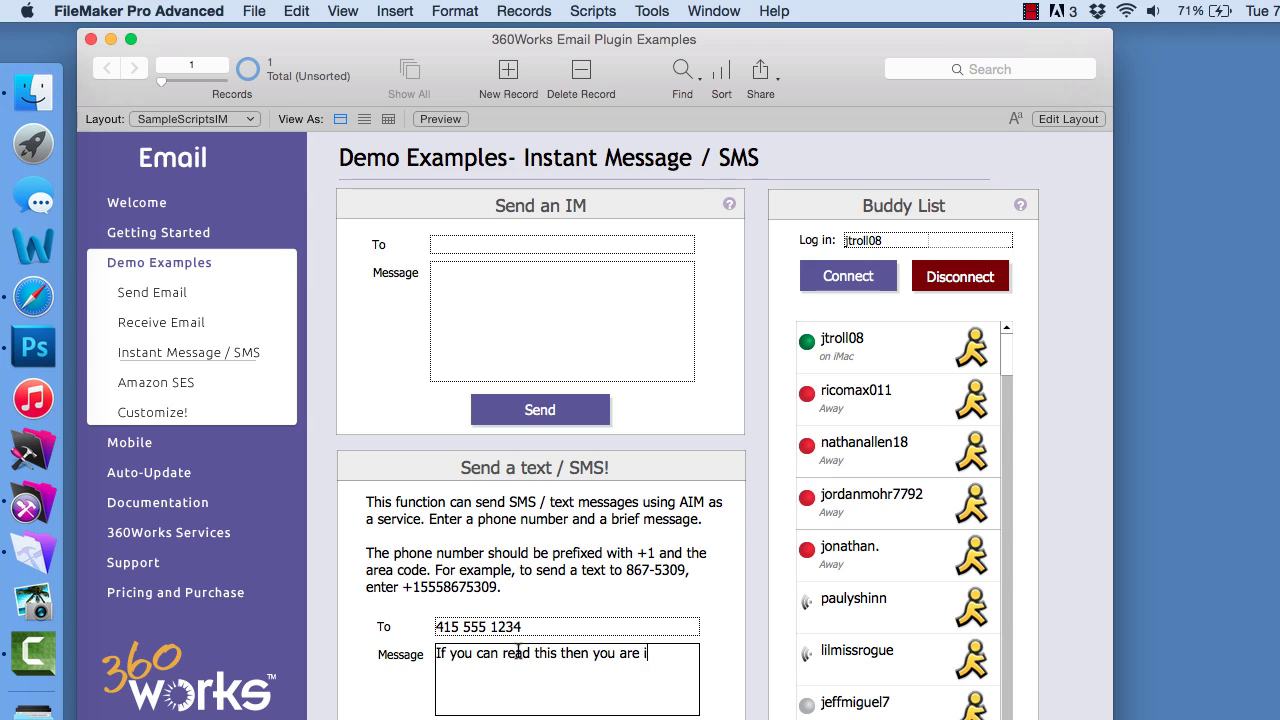
text(iamginary)
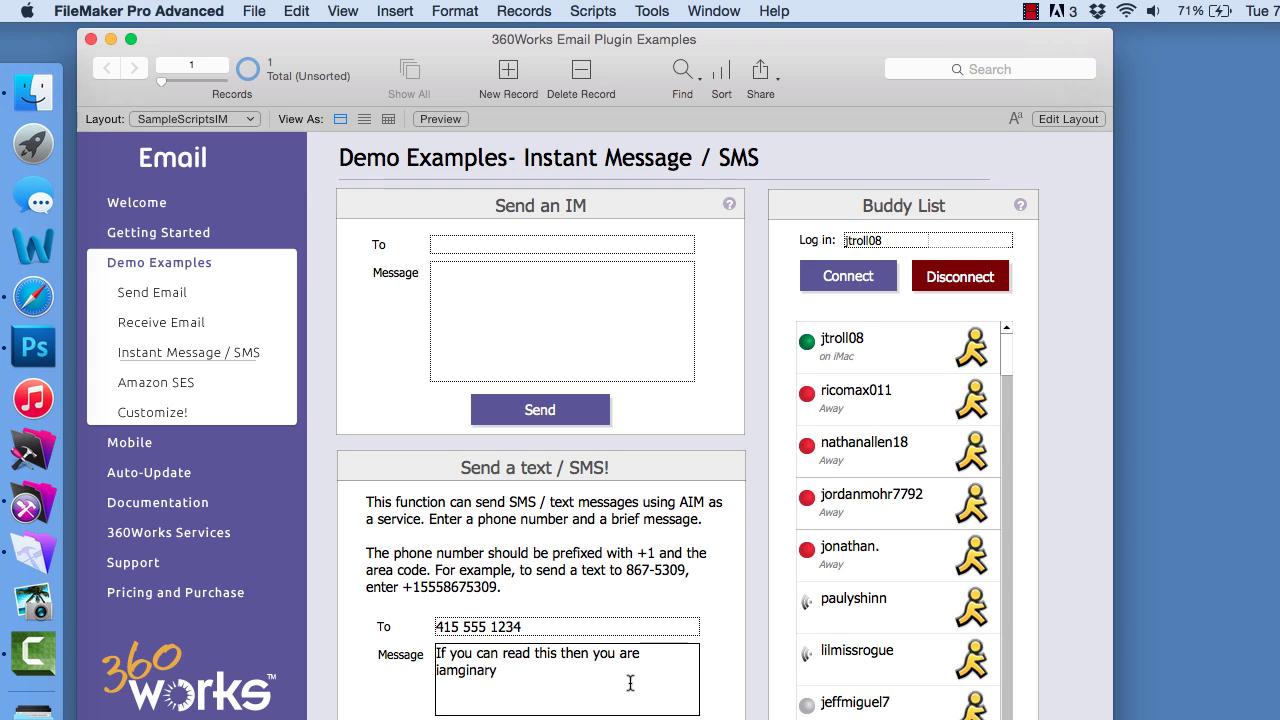
key(KP_Enter)
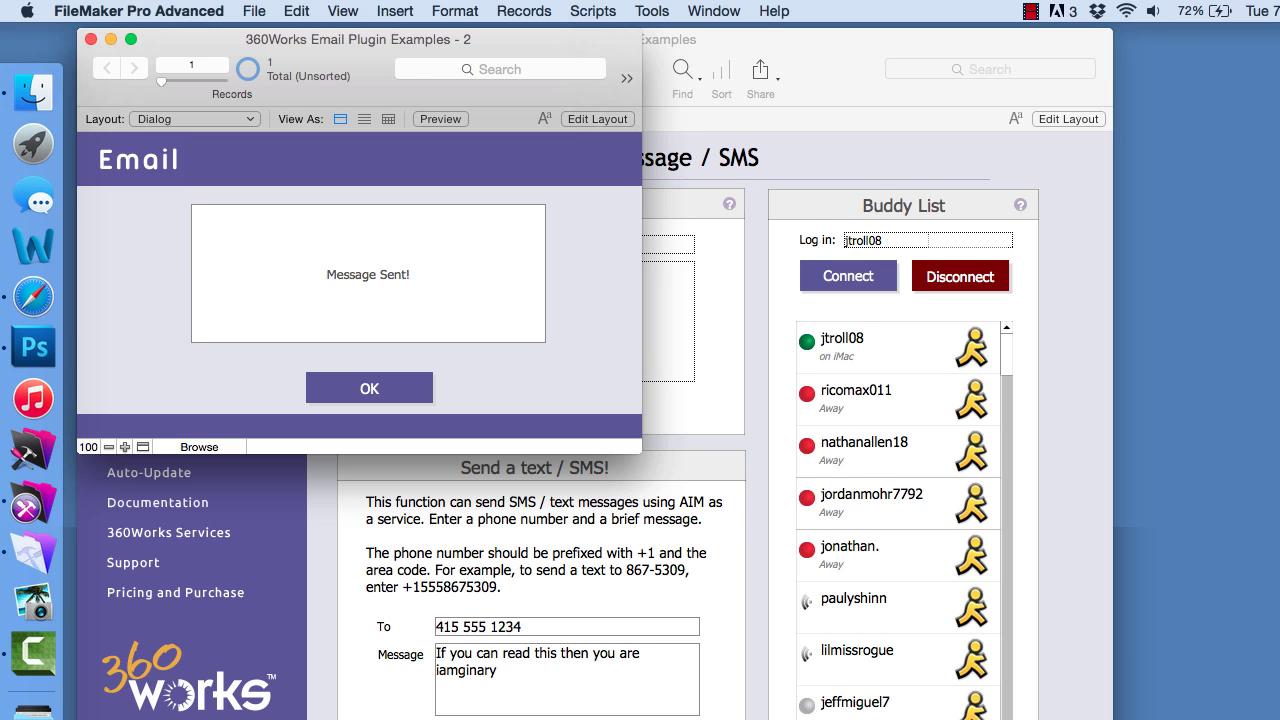
Step: Dismiss the Message Sent! confirmation and change 'iamginary' to 'imginary' in the message
click(392, 397)
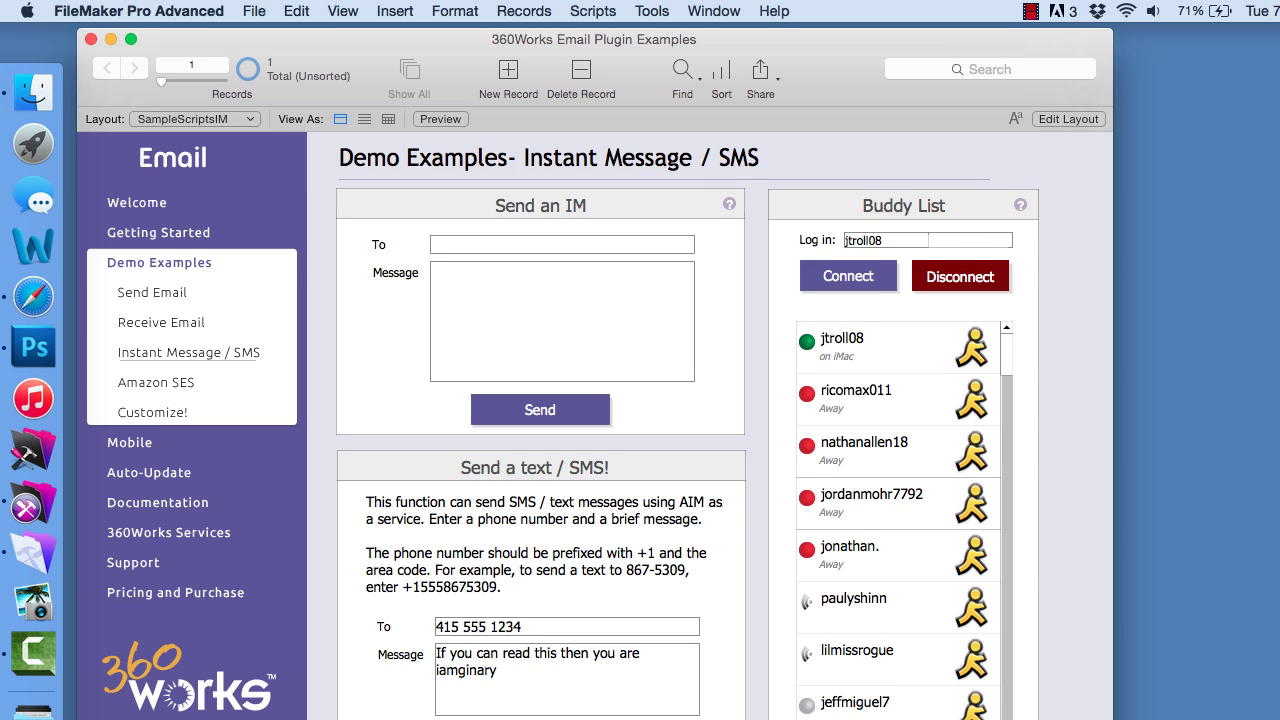
key(BackSpace)
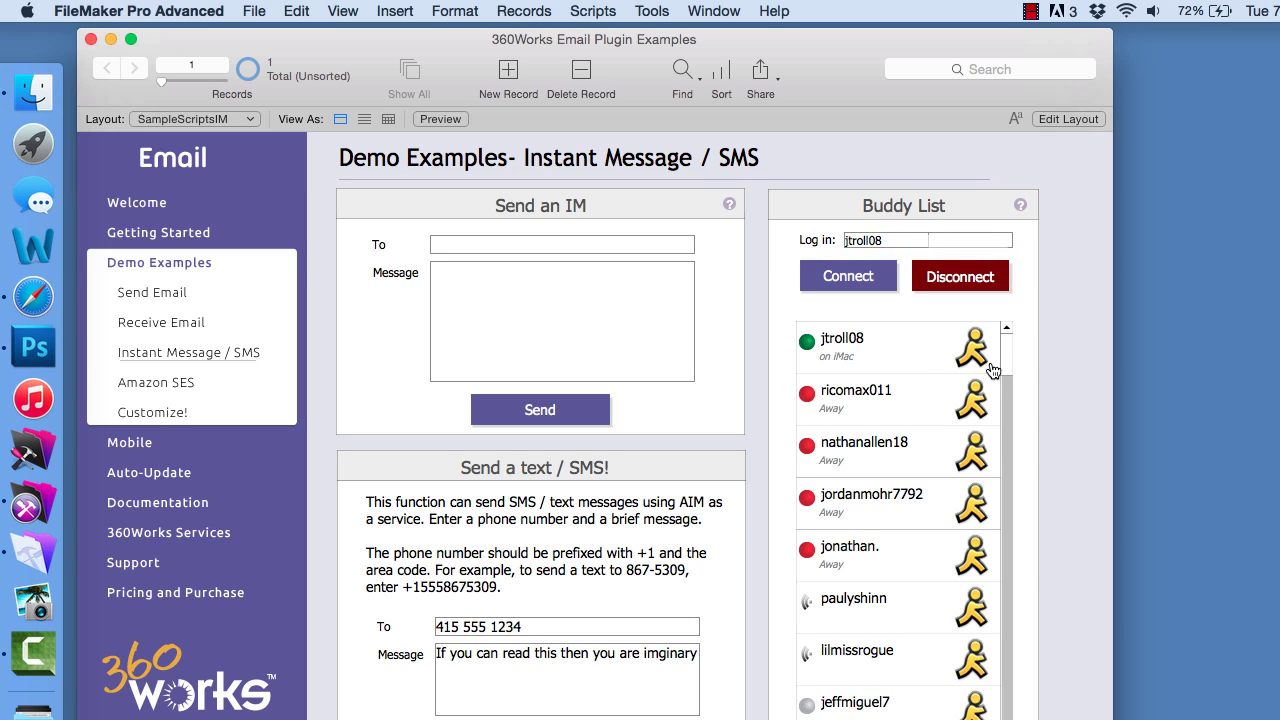
mouse_move(1008, 356)
mouse_down()
mouse_move(1008, 488)
mouse_move(1020, 338)
mouse_up()
text(a)
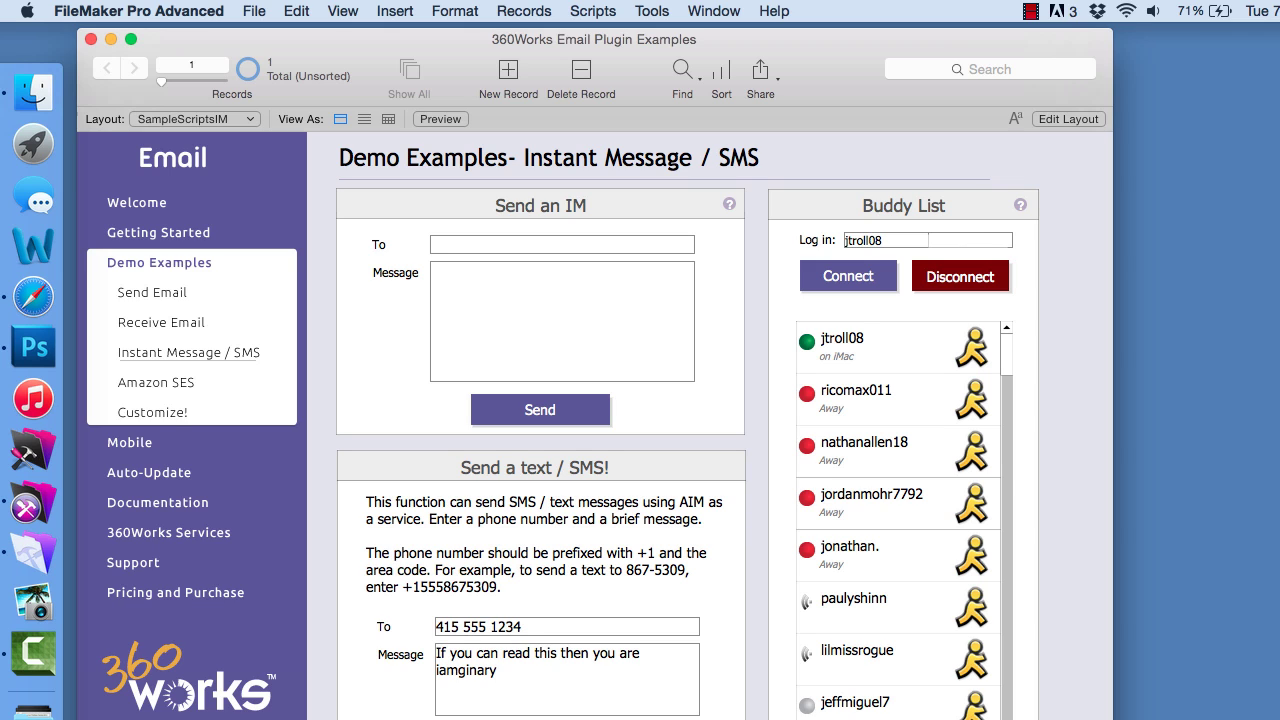
key(BackSpace)
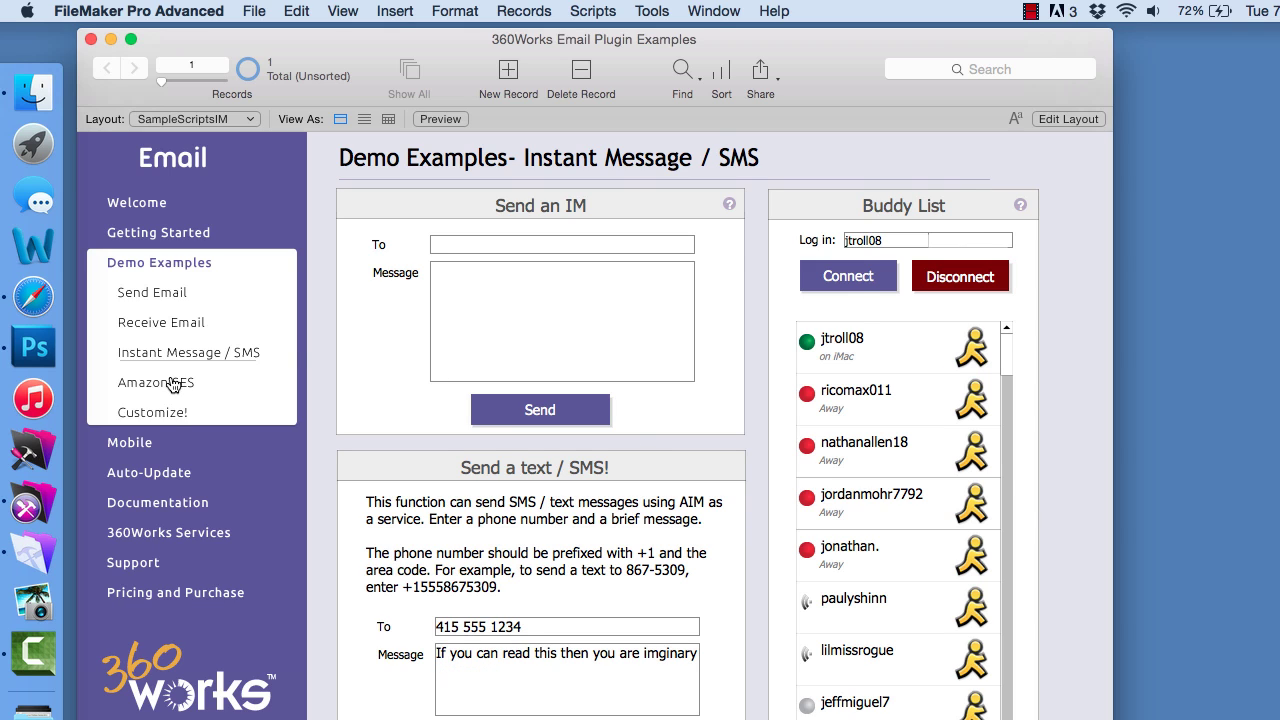
Step: Switch to the Amazon SES demo page under Demo Examples
click(170, 384)
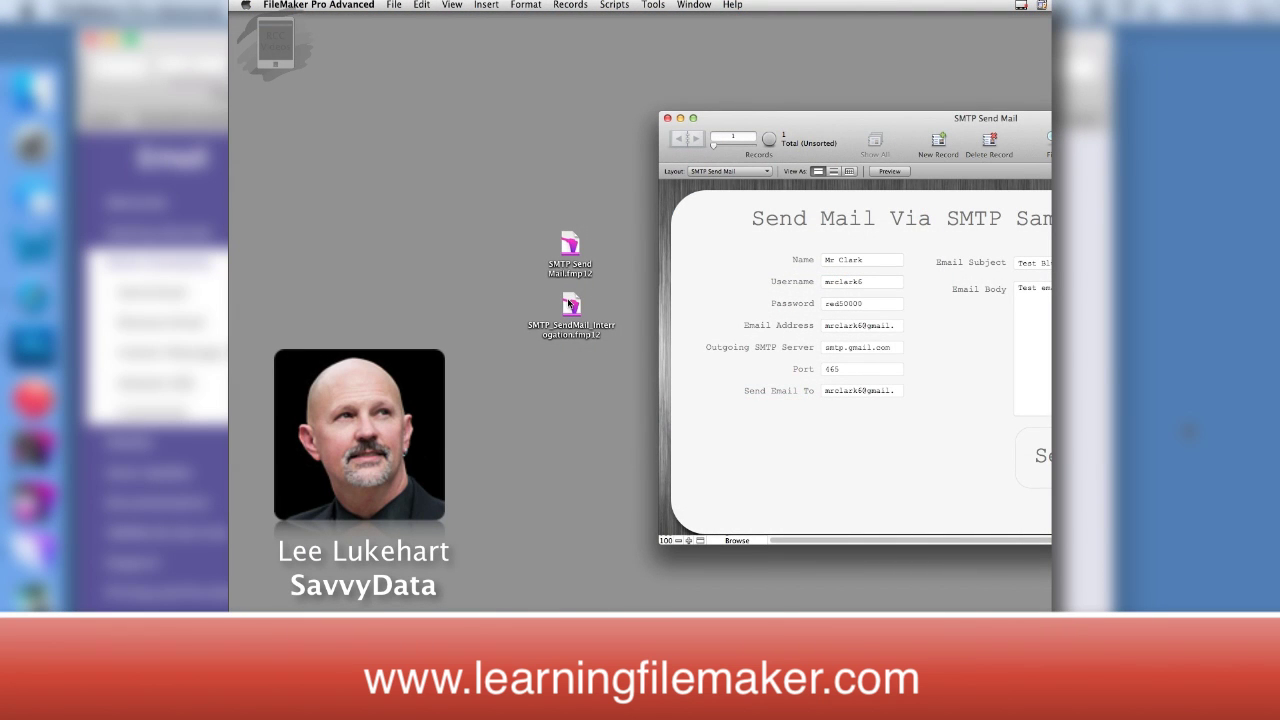
Step: Open SMTP_SendMail_Interrogation.fmp12 and move its window slightly to the right
double_click(569, 304)
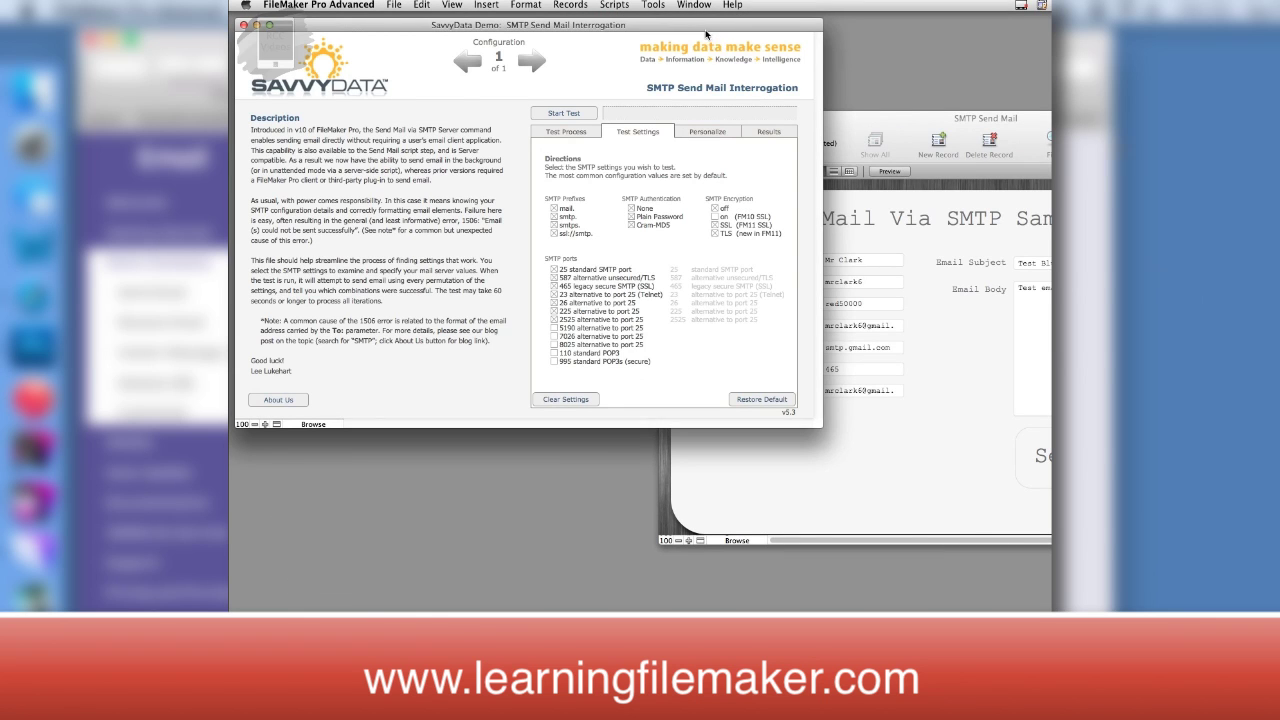
drag(705, 28, 799, 31)
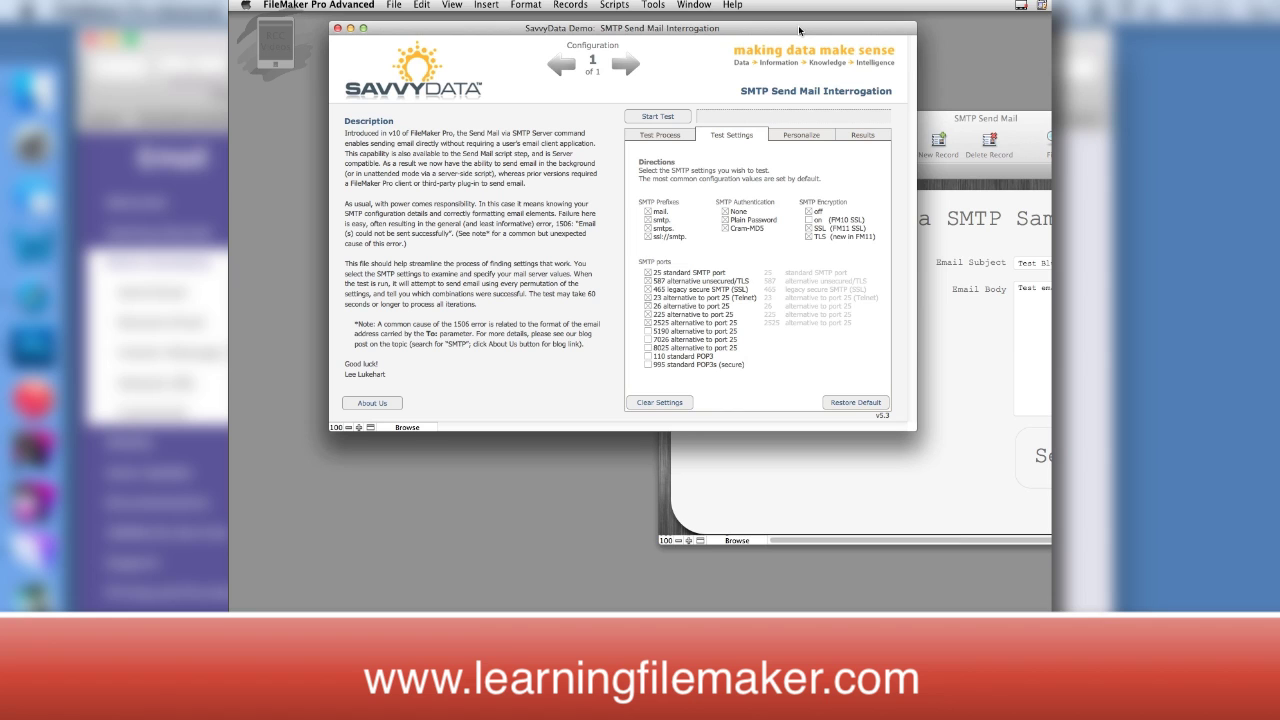